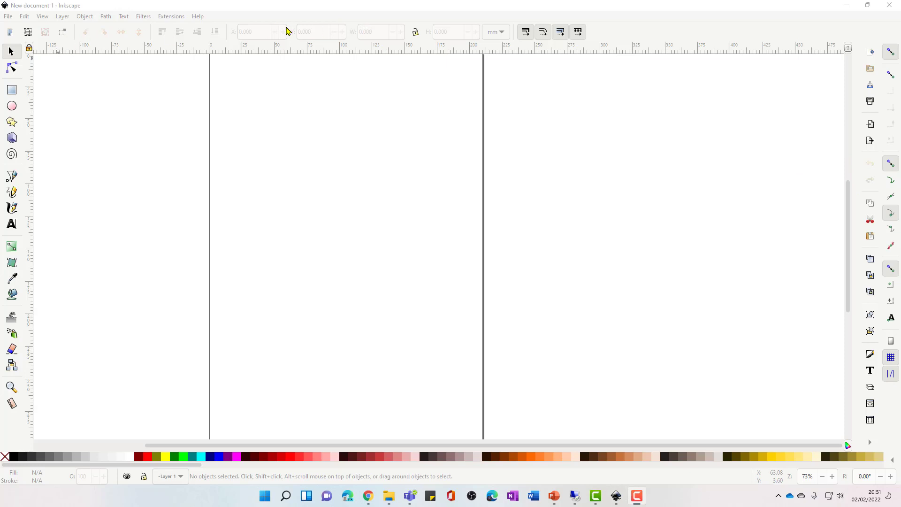
{"action": "left_click", "coordinate": [12, 90]}
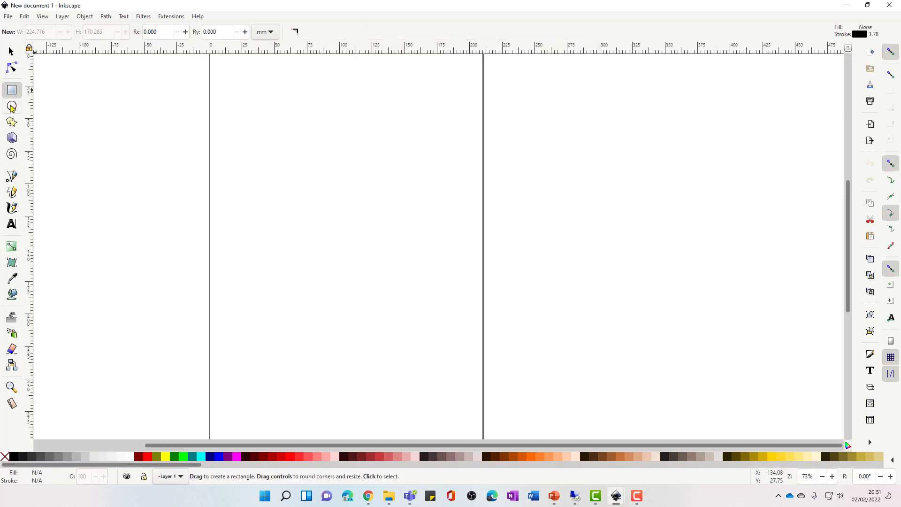
{"action": "left_click", "coordinate": [12, 106]}
{"action": "left_click", "coordinate": [11, 51]}
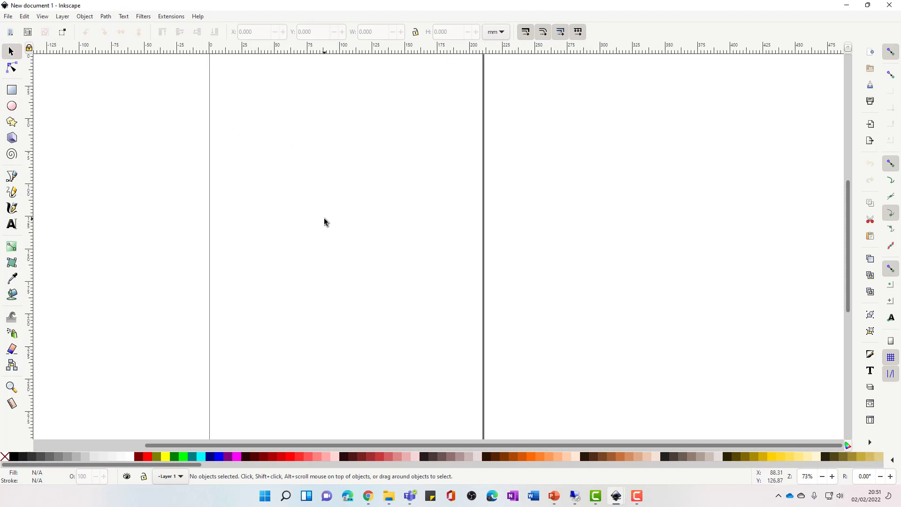
{"action": "key", "text": "minus"}
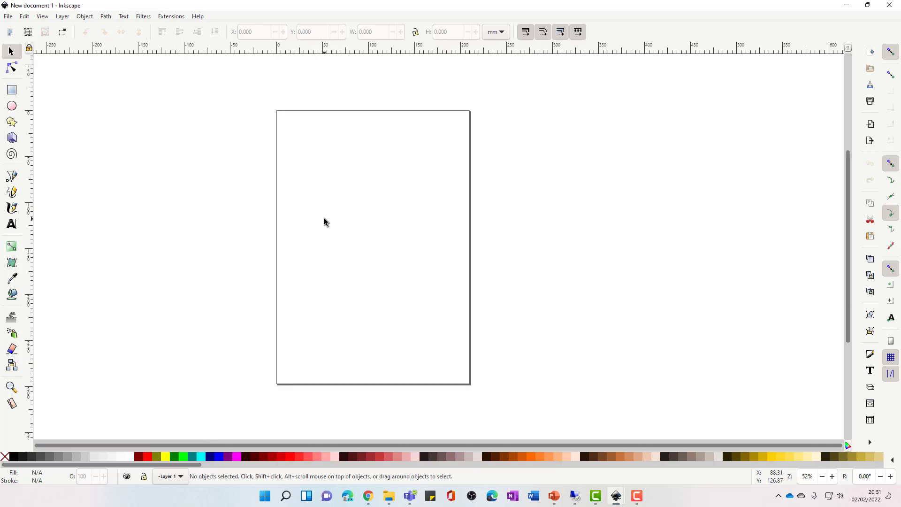
{"action": "key", "text": "plus"}
{"action": "key", "text": "minus"}
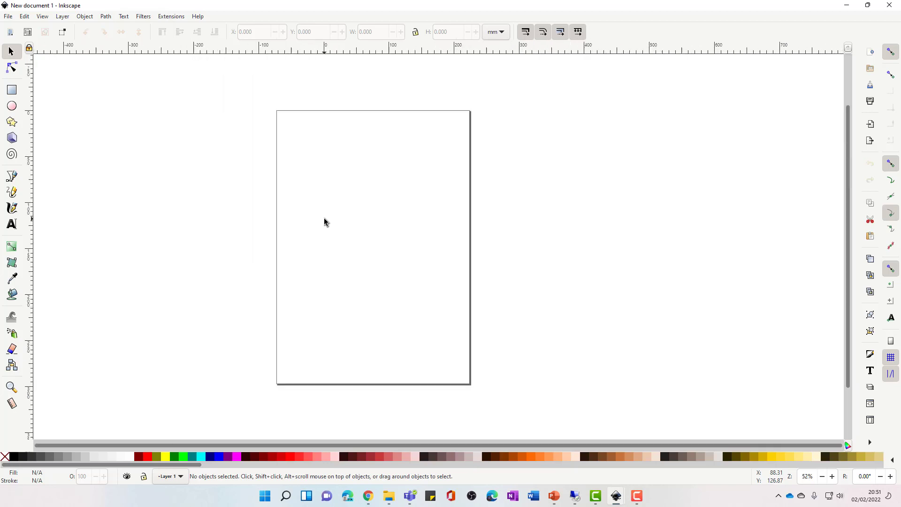
{"action": "key", "text": "plus"}
{"action": "key", "text": "minus"}
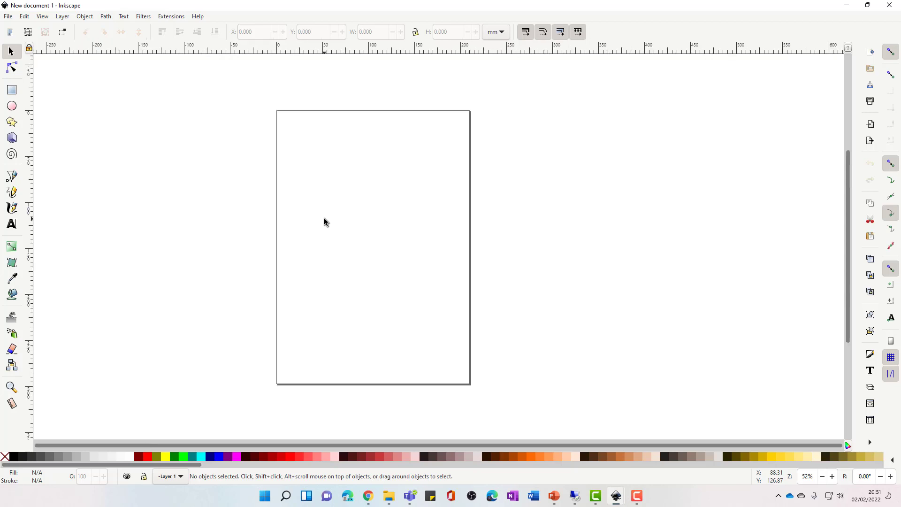
{"action": "key", "text": "plus"}
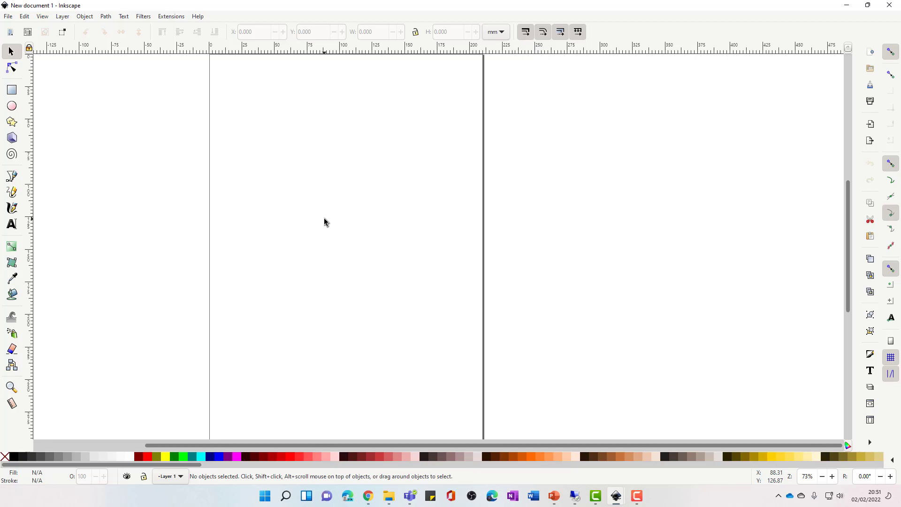
Draw a rectangle about 125 by 52 mm in the upper part of the page and fill it with lime (#00FF00)
{"action": "left_click", "coordinate": [11, 91]}
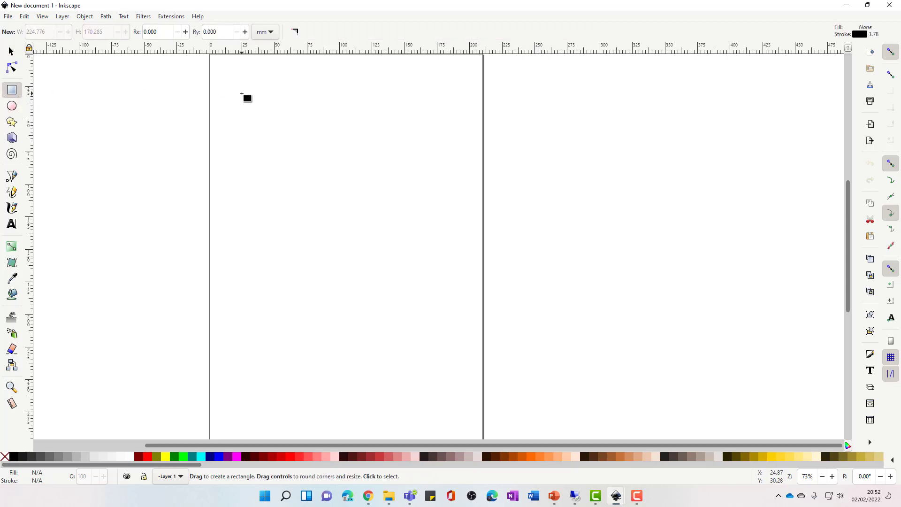
{"action": "left_click_drag", "start_coordinate": [251, 93], "coordinate": [413, 161]}
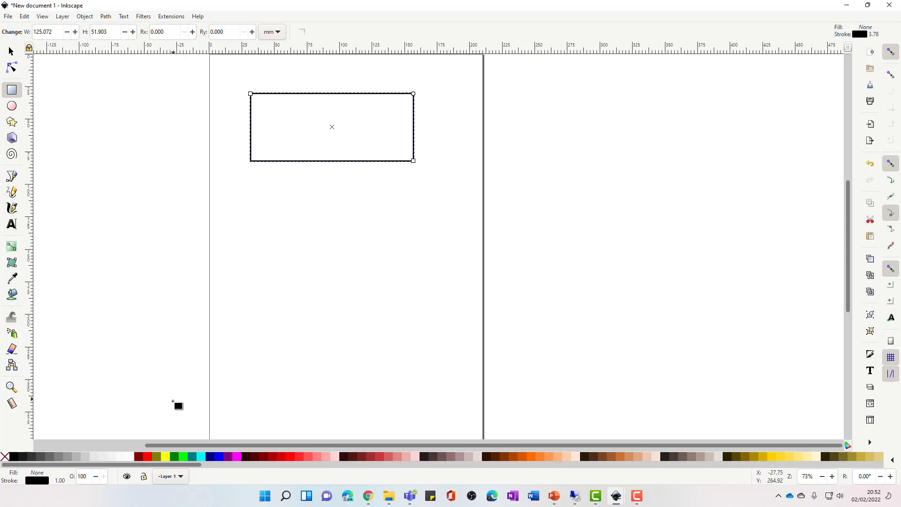
{"action": "left_click", "coordinate": [185, 457]}
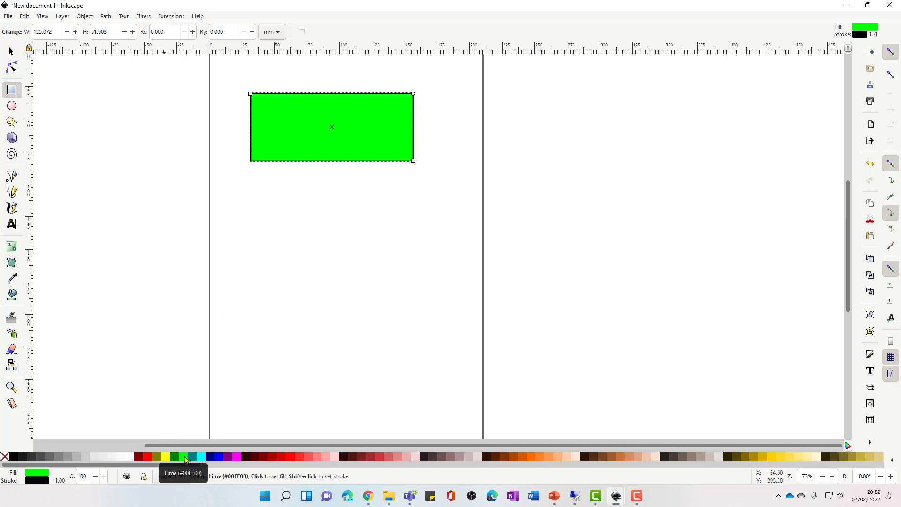
{"action": "left_click", "coordinate": [292, 457]}
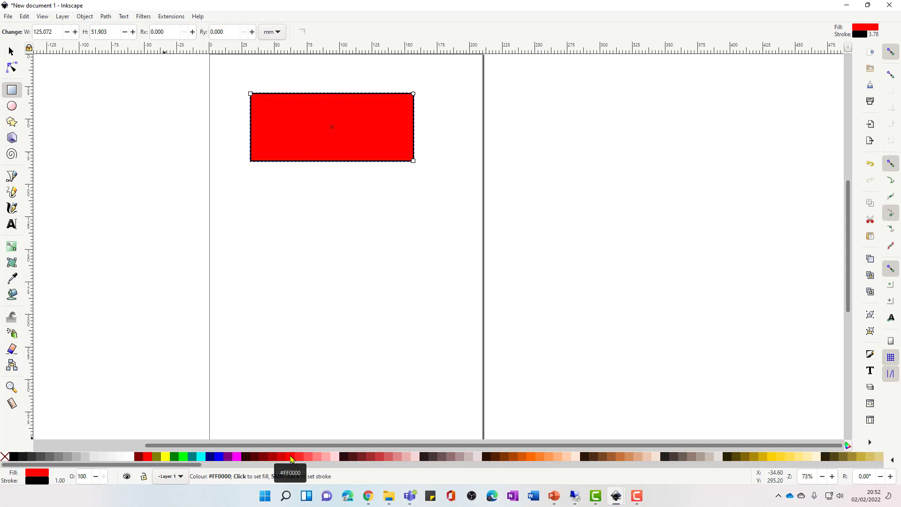
{"action": "left_click", "coordinate": [185, 456]}
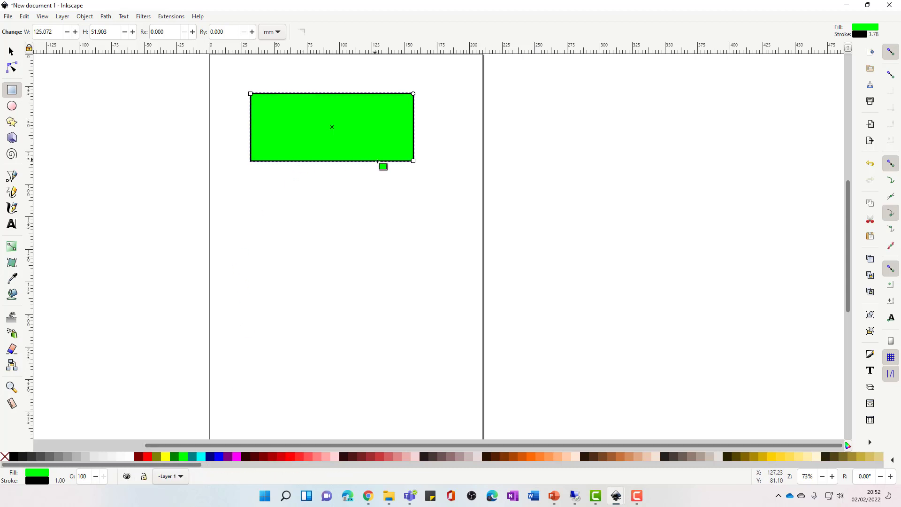
Give the rectangle a red (#FF0000) stroke and set the stroke width to 2.7 mm
{"action": "left_click", "coordinate": [149, 457], "text": "shift"}
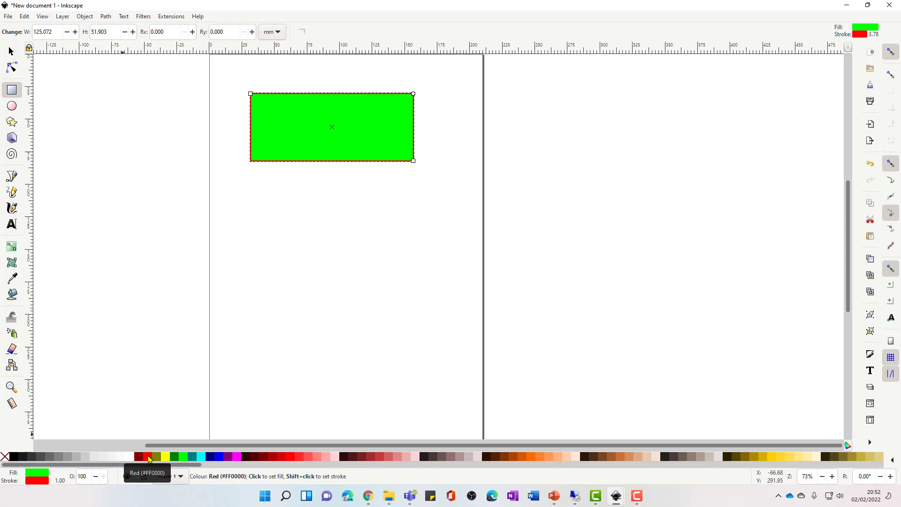
{"action": "right_click", "coordinate": [296, 149]}
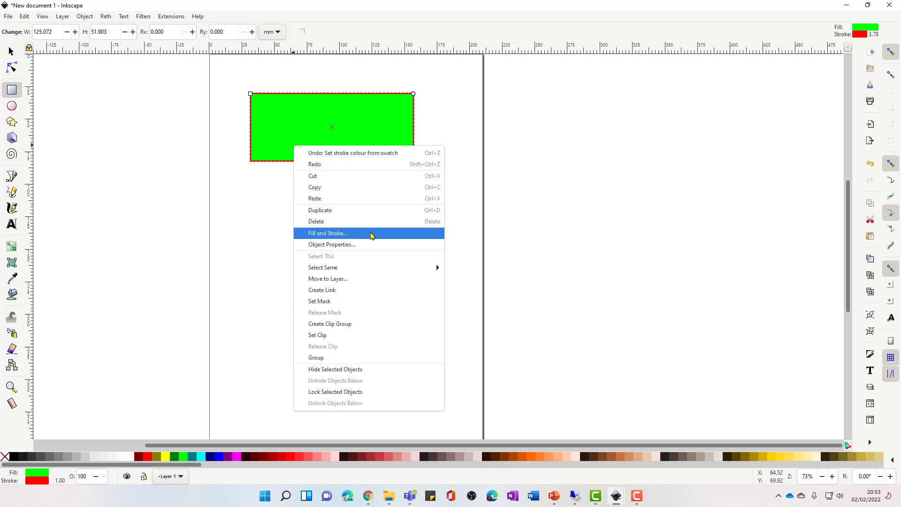
{"action": "left_click", "coordinate": [372, 234]}
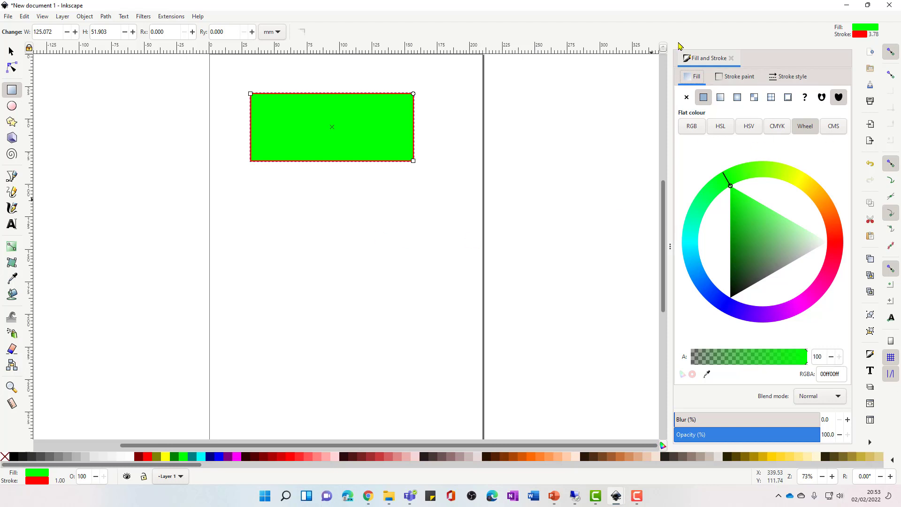
{"action": "left_click", "coordinate": [737, 76]}
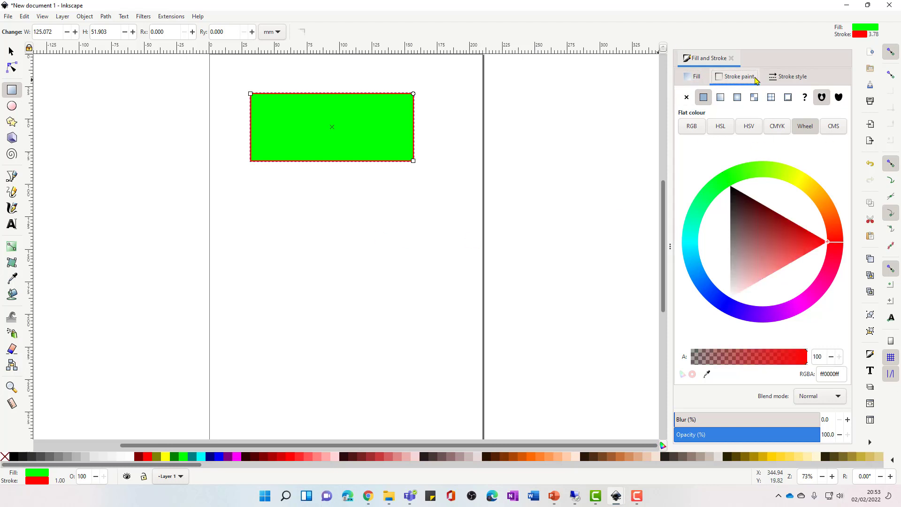
{"action": "left_click", "coordinate": [792, 77]}
{"action": "left_click", "coordinate": [698, 77]}
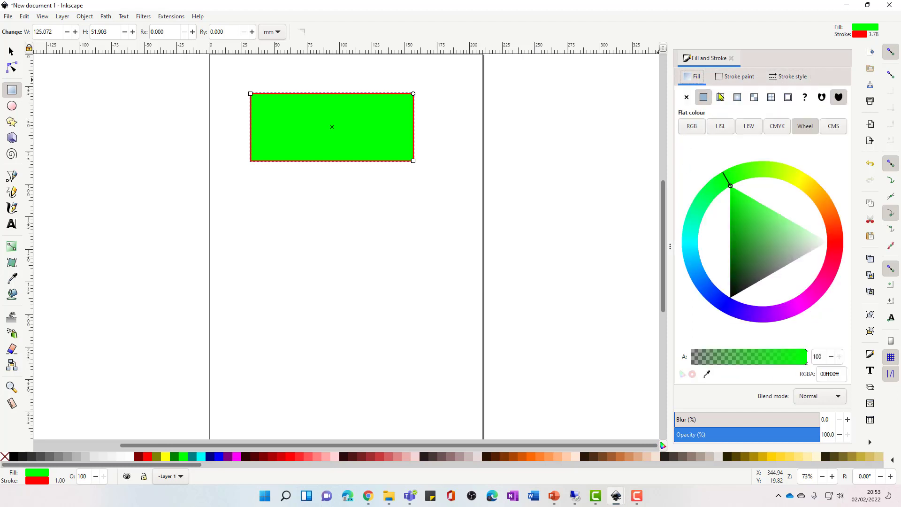
{"action": "left_click", "coordinate": [737, 77]}
{"action": "left_click", "coordinate": [784, 80]}
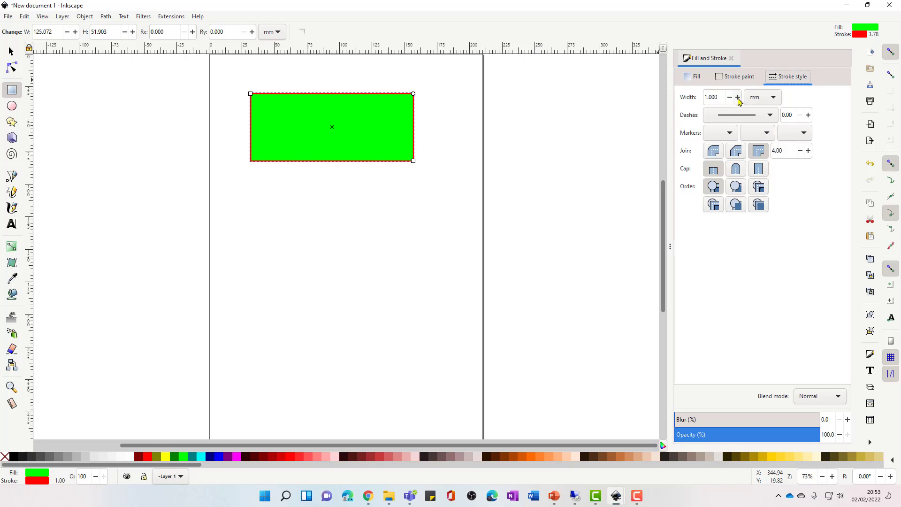
{"action": "left_click", "coordinate": [738, 97]}
{"action": "left_click", "coordinate": [738, 97]}
{"action": "left_click", "coordinate": [738, 97]}
{"action": "left_click", "coordinate": [738, 97]}
{"action": "left_click", "coordinate": [738, 98]}
{"action": "left_click", "coordinate": [737, 97]}
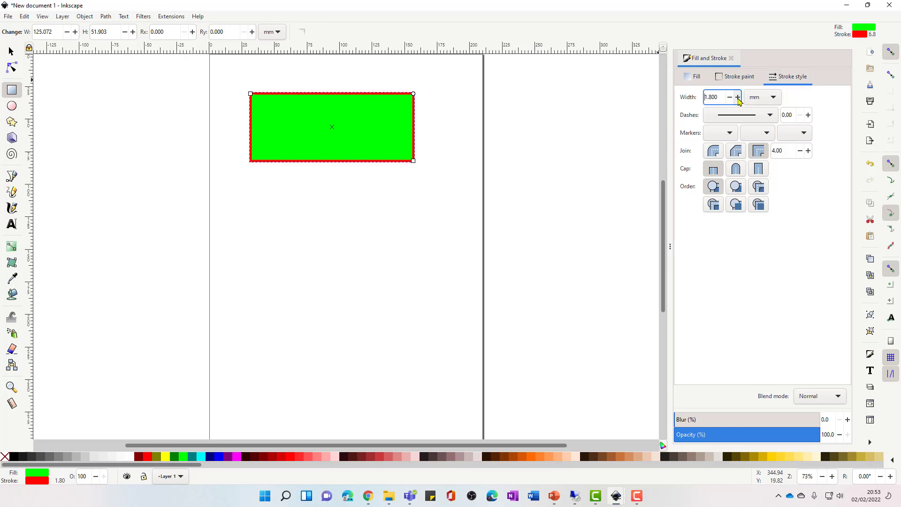
{"action": "left_click", "coordinate": [738, 97]}
{"action": "left_click", "coordinate": [738, 97]}
{"action": "left_click", "coordinate": [738, 97]}
{"action": "left_click", "coordinate": [738, 97]}
{"action": "left_click", "coordinate": [737, 97]}
{"action": "left_click", "coordinate": [737, 97]}
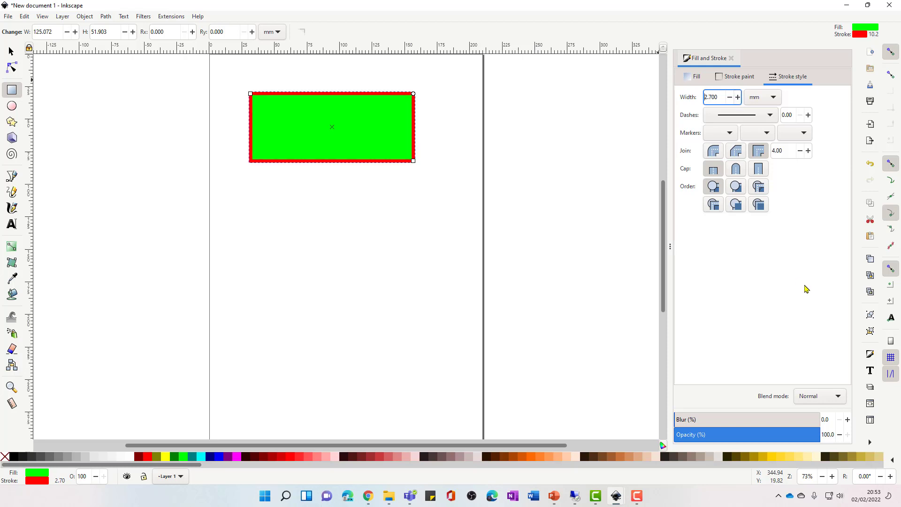
Try a dashed pattern on the rectangle's stroke and return it to a solid line
{"action": "left_click", "coordinate": [772, 117]}
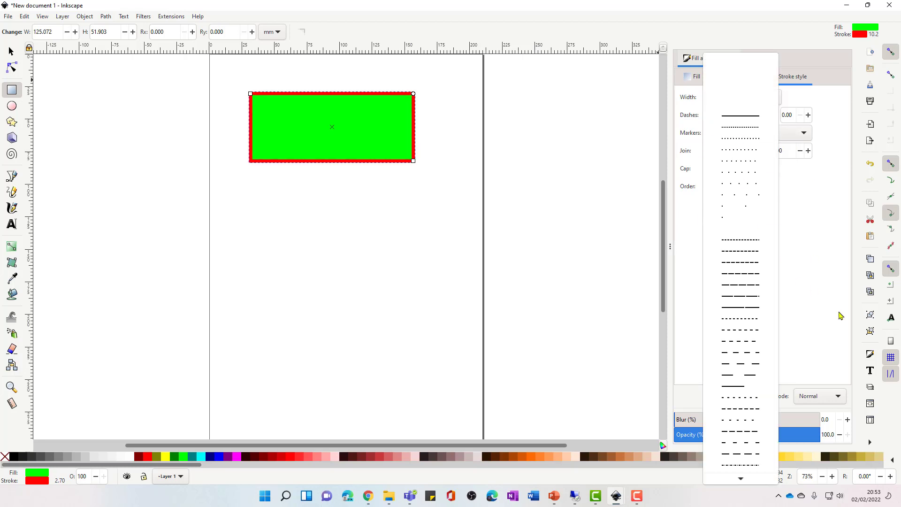
{"action": "left_click", "coordinate": [736, 341]}
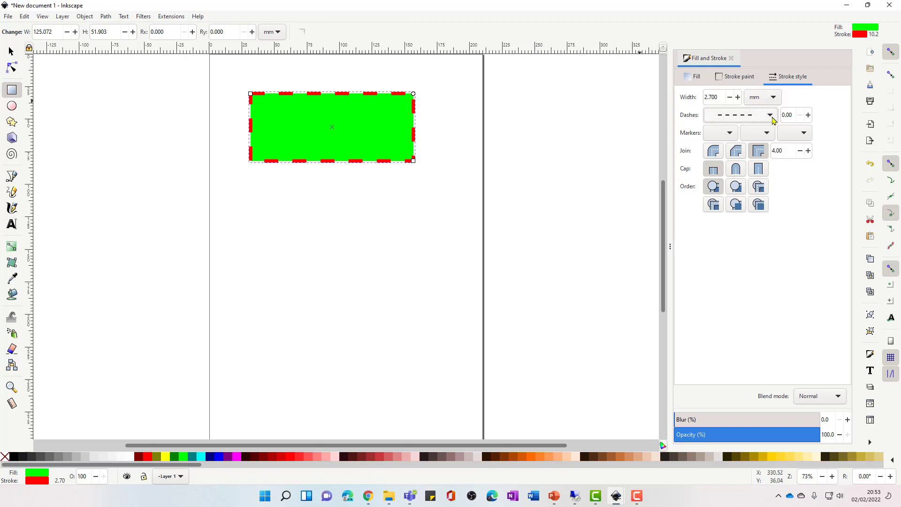
{"action": "left_click", "coordinate": [770, 115]}
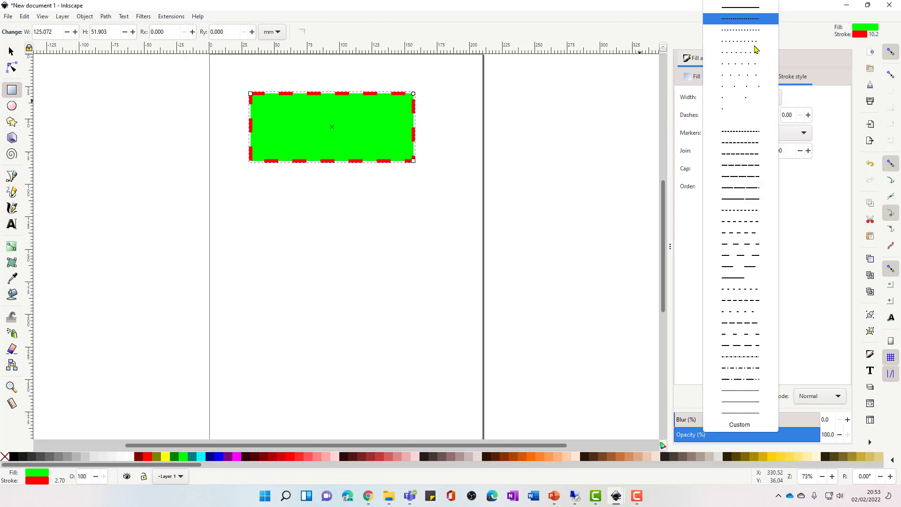
{"action": "left_click", "coordinate": [741, 7]}
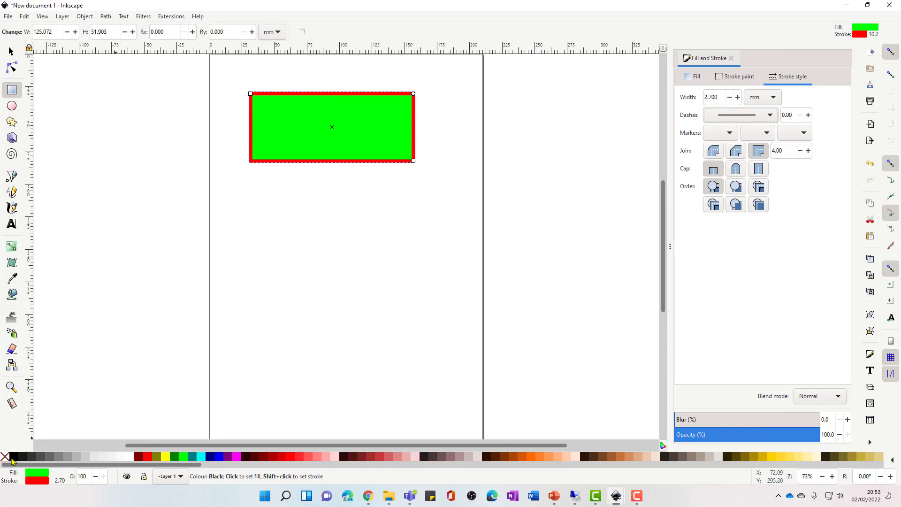
Recolour the rectangle's stroke black and resize the shape to about 115 by 58 mm by its corners
{"action": "left_click", "coordinate": [12, 457], "text": "shift"}
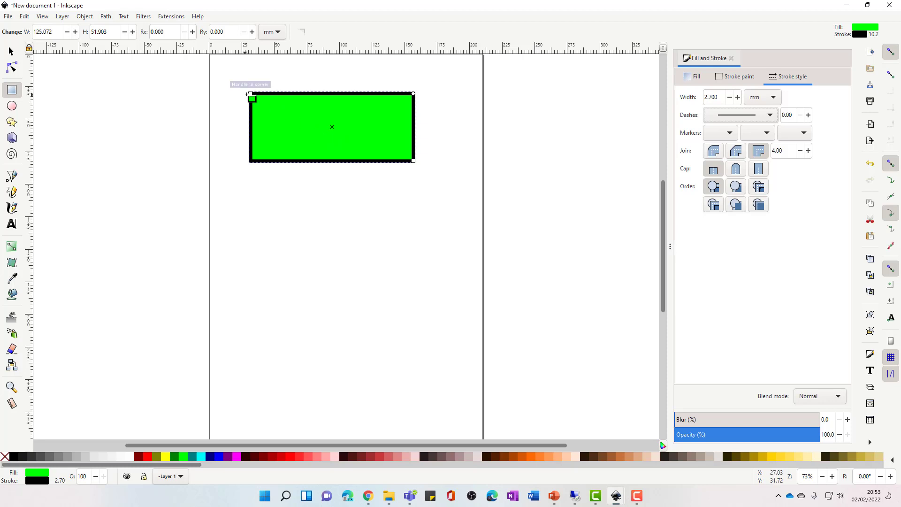
{"action": "mouse_move", "coordinate": [250, 93]}
{"action": "left_mouse_down"}
{"action": "mouse_move", "coordinate": [313, 93]}
{"action": "mouse_move", "coordinate": [264, 94]}
{"action": "left_mouse_up"}
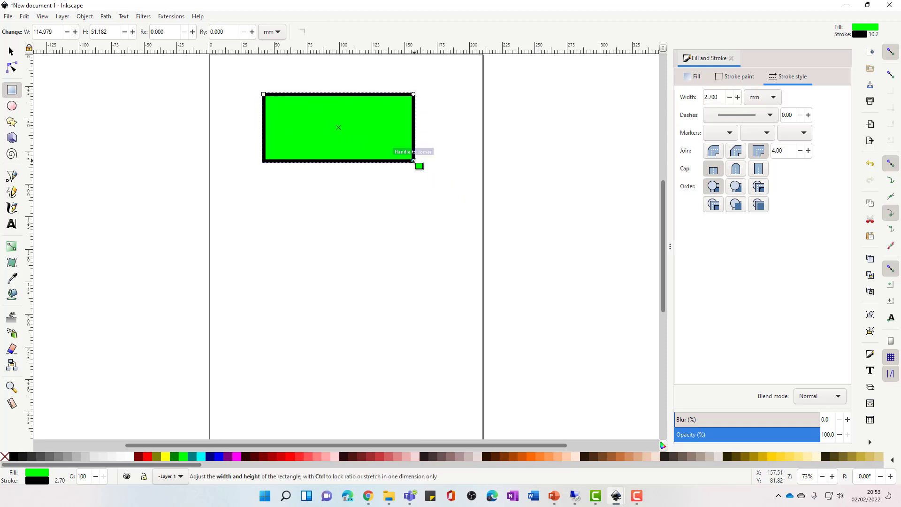
{"action": "mouse_move", "coordinate": [412, 160]}
{"action": "left_mouse_down"}
{"action": "mouse_move", "coordinate": [379, 170]}
{"action": "mouse_move", "coordinate": [413, 169]}
{"action": "left_mouse_up"}
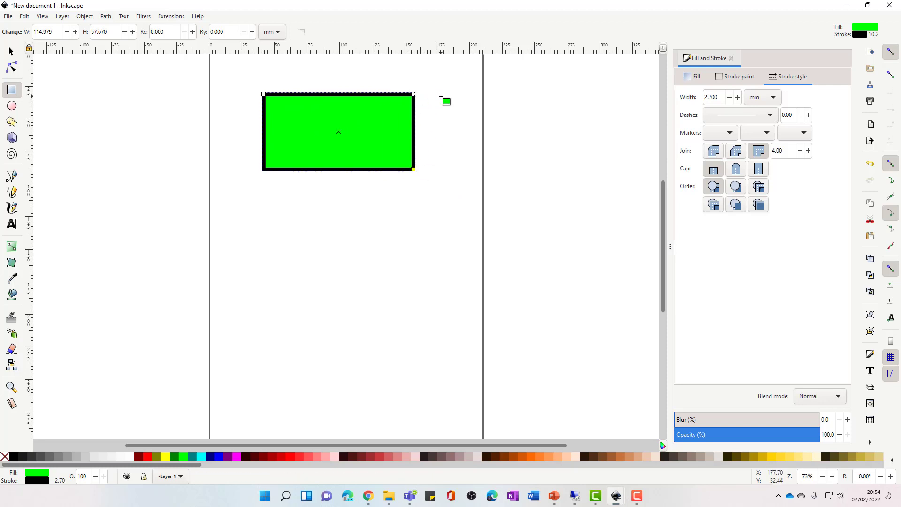
Round the rectangle's corners with a radius of about 8.65 mm and scale the shape to about 134 by 66 mm overall
{"action": "mouse_move", "coordinate": [413, 95]}
{"action": "left_mouse_down"}
{"action": "mouse_move", "coordinate": [414, 140]}
{"action": "mouse_move", "coordinate": [414, 94]}
{"action": "mouse_move", "coordinate": [414, 106]}
{"action": "left_mouse_up"}
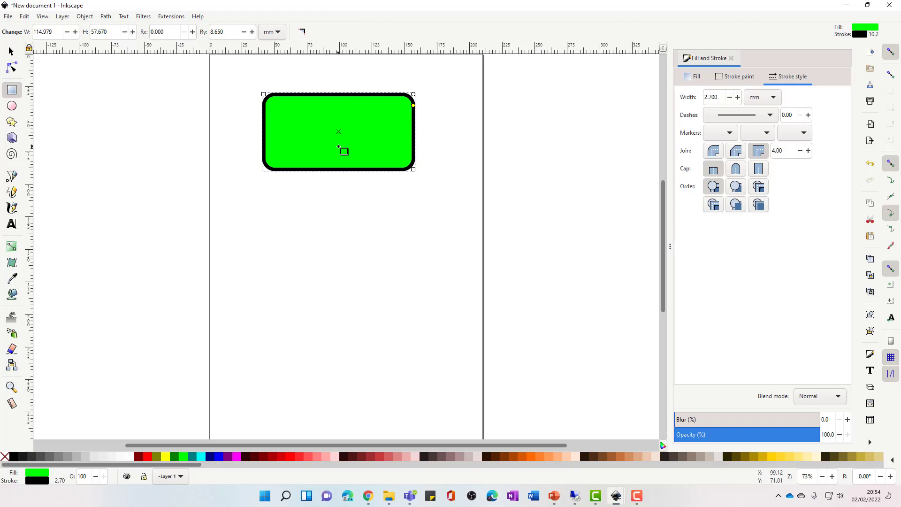
{"action": "left_click", "coordinate": [12, 51]}
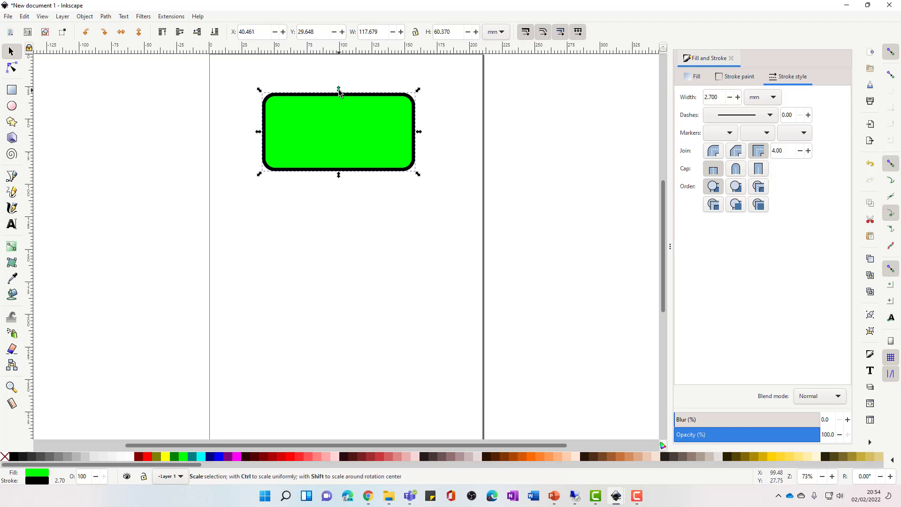
{"action": "mouse_move", "coordinate": [340, 90]}
{"action": "left_mouse_down"}
{"action": "mouse_move", "coordinate": [338, 119]}
{"action": "mouse_move", "coordinate": [339, 80]}
{"action": "left_mouse_up"}
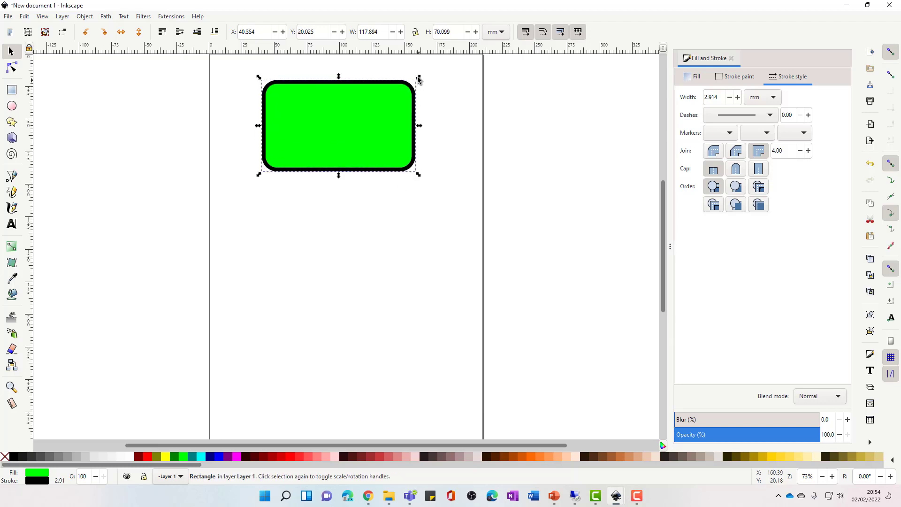
{"action": "left_click_drag", "start_coordinate": [418, 78], "coordinate": [440, 87]}
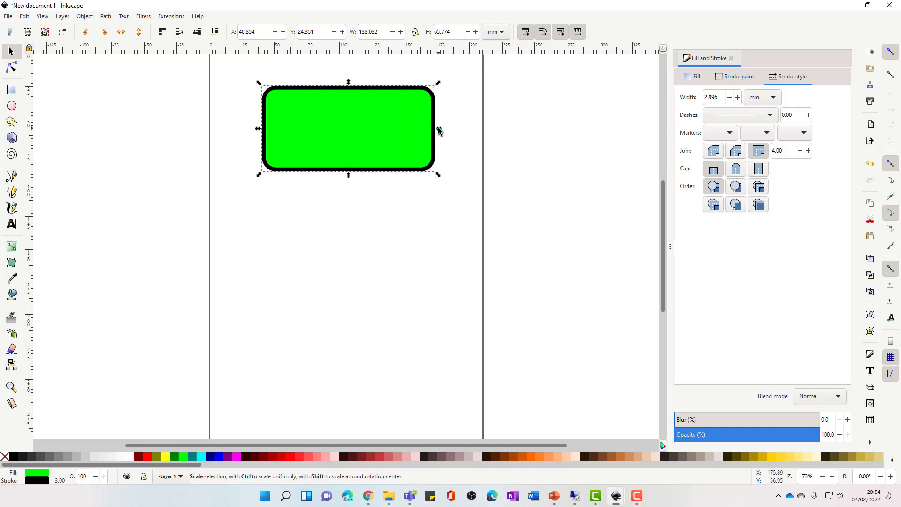
{"action": "mouse_move", "coordinate": [440, 128]}
{"action": "left_mouse_down"}
{"action": "mouse_move", "coordinate": [399, 131]}
{"action": "mouse_move", "coordinate": [439, 131]}
{"action": "left_mouse_up"}
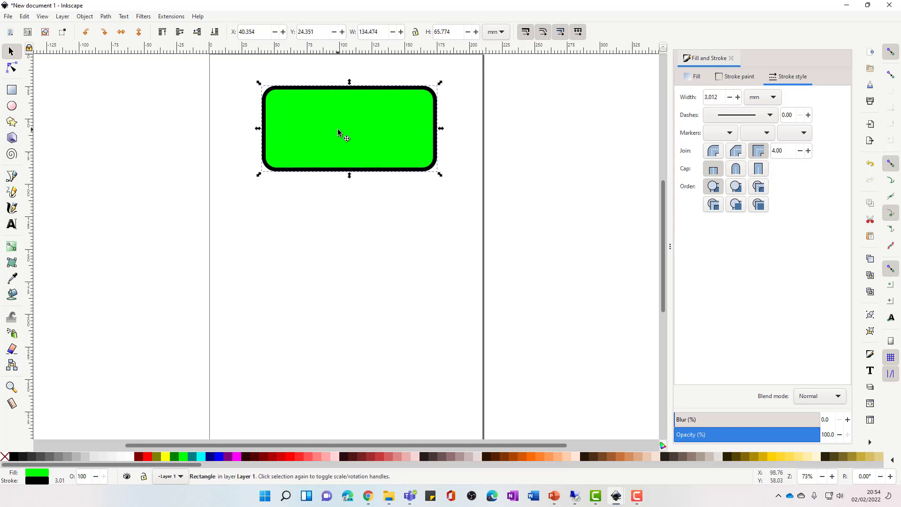
Rotate the rounded rectangle very slightly and skew it horizontally and vertically into a slanted shape about 157 by 71 mm overall
{"action": "left_click", "coordinate": [389, 110]}
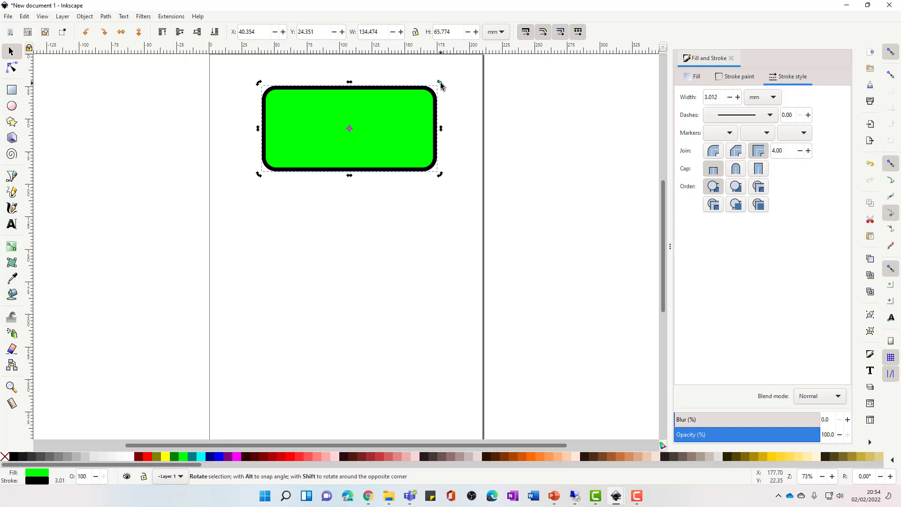
{"action": "mouse_move", "coordinate": [441, 85]}
{"action": "left_mouse_down"}
{"action": "mouse_move", "coordinate": [438, 115]}
{"action": "mouse_move", "coordinate": [422, 67]}
{"action": "mouse_move", "coordinate": [434, 89]}
{"action": "left_mouse_up"}
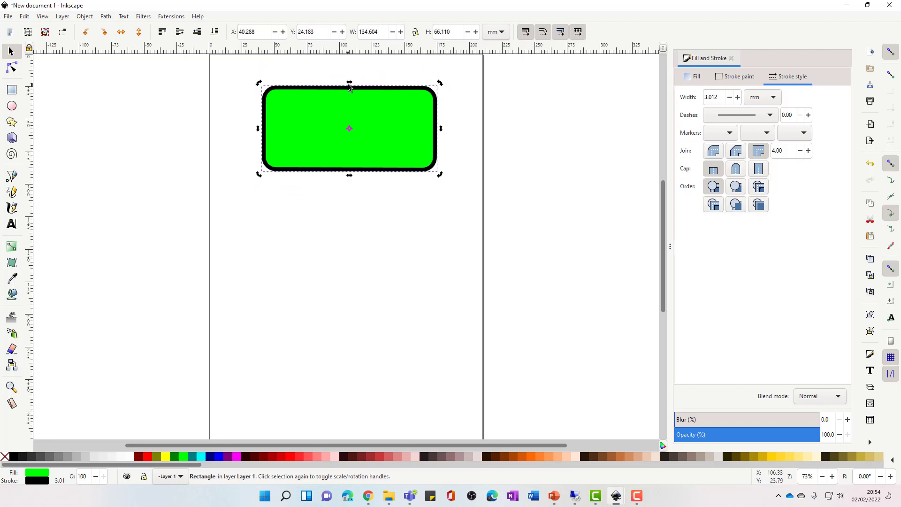
{"action": "left_click_drag", "start_coordinate": [349, 82], "coordinate": [335, 83]}
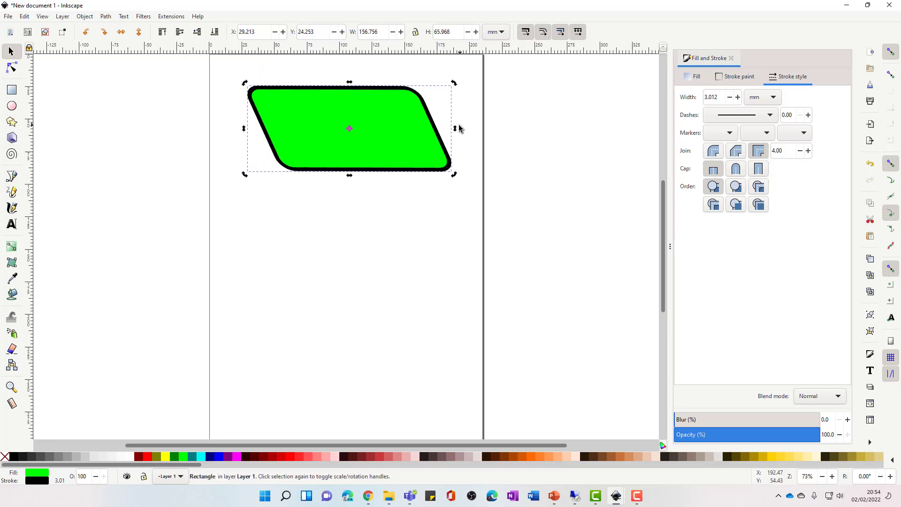
{"action": "mouse_move", "coordinate": [454, 128]}
{"action": "left_mouse_down"}
{"action": "mouse_move", "coordinate": [450, 151]}
{"action": "mouse_move", "coordinate": [452, 124]}
{"action": "left_mouse_up"}
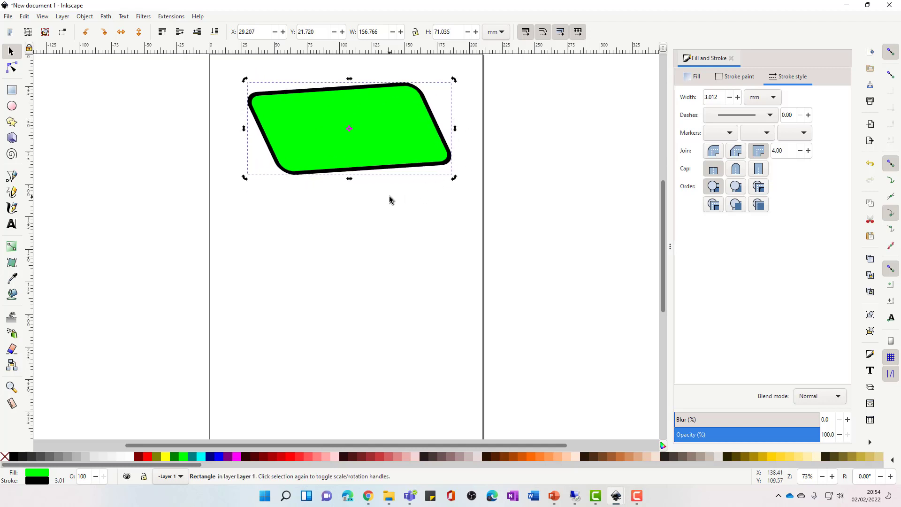
Draw a second rectangle about 100 by 50 mm below the slanted shape and reduce its vertical corner rounding to about 1.08 mm
{"action": "left_click", "coordinate": [389, 196]}
{"action": "left_click", "coordinate": [9, 92]}
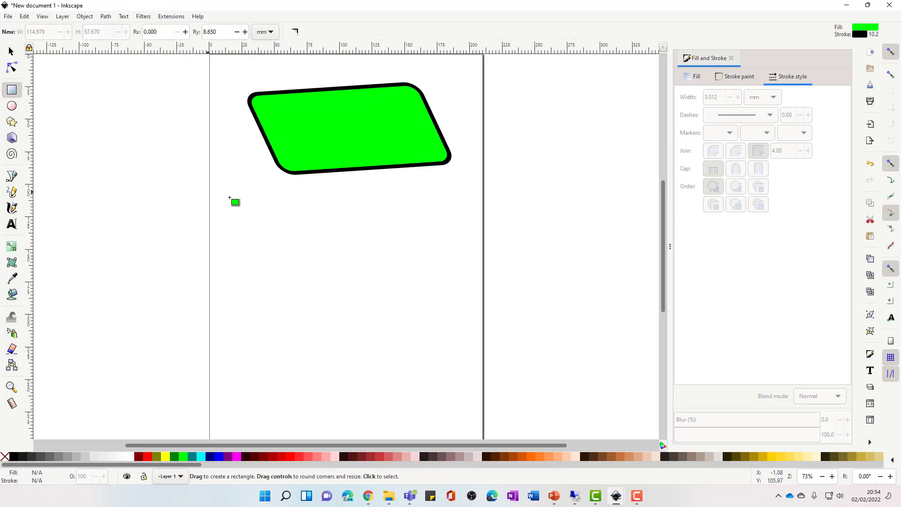
{"action": "left_click_drag", "start_coordinate": [276, 213], "coordinate": [406, 280]}
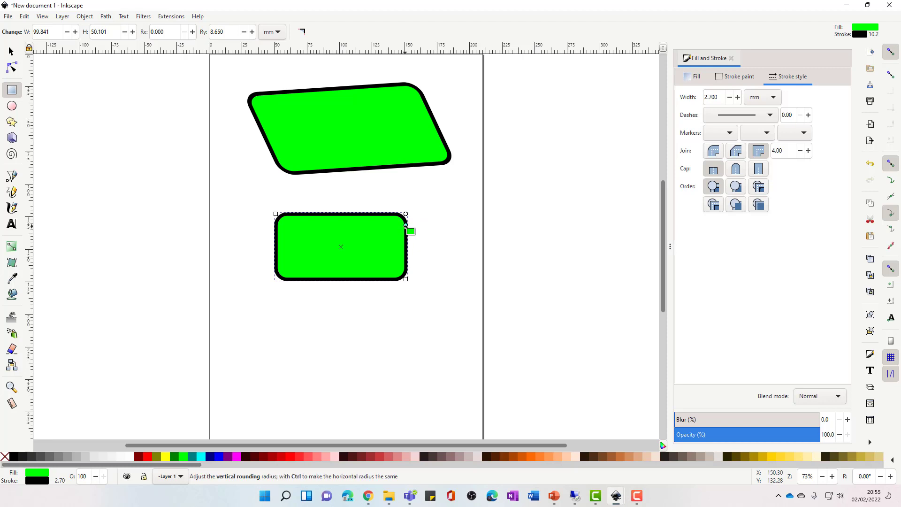
{"action": "left_click_drag", "start_coordinate": [406, 226], "coordinate": [407, 219]}
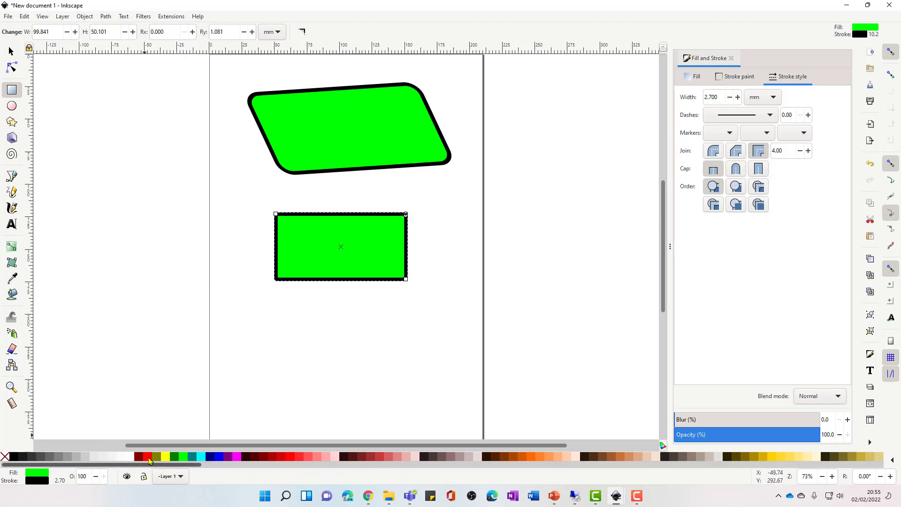
Recolour the new rectangle with a red fill and a cyan stroke
{"action": "left_click", "coordinate": [149, 459]}
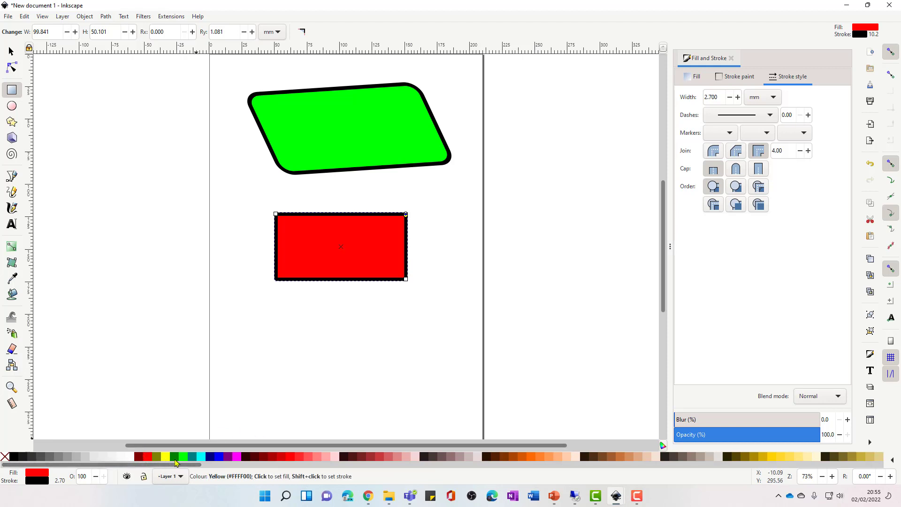
{"action": "left_click", "coordinate": [200, 459], "text": "shift"}
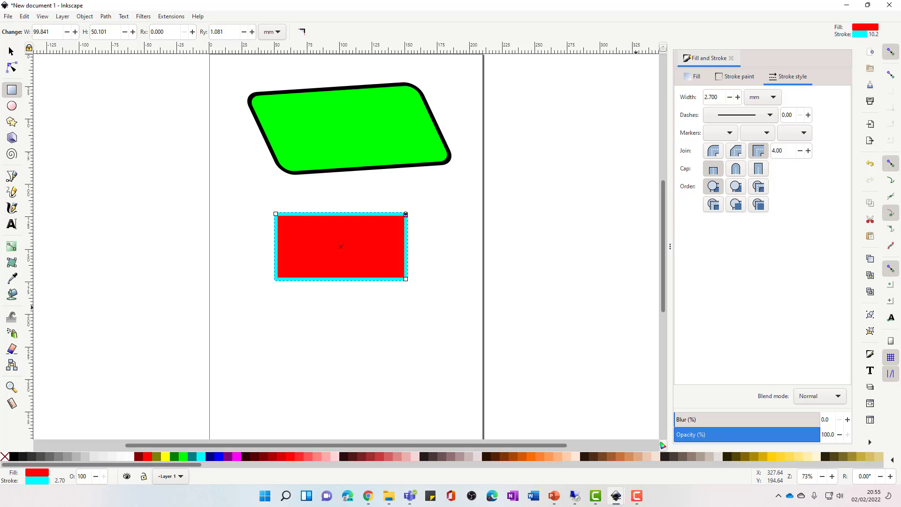
Switch to the L1 student workbook in PowerPoint, read the A2 rectangle tasks, and move through the Activity 4 ellipse slide
{"action": "key", "text": "alt+Tab"}
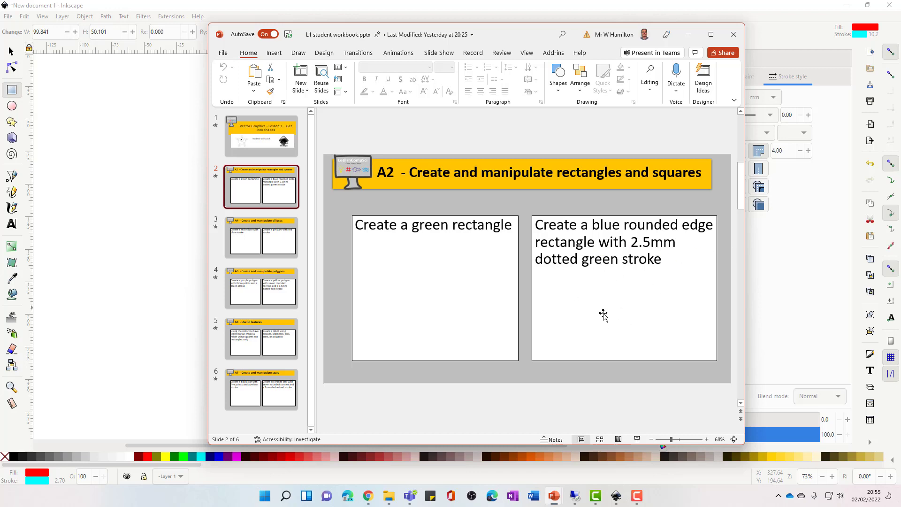
{"action": "left_click_drag", "start_coordinate": [513, 40], "coordinate": [900, 84]}
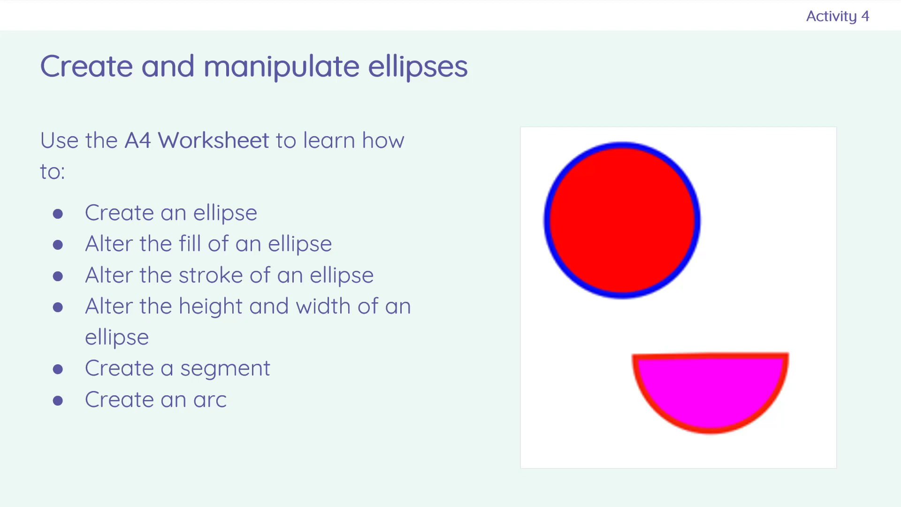
{"action": "key", "text": "Right"}
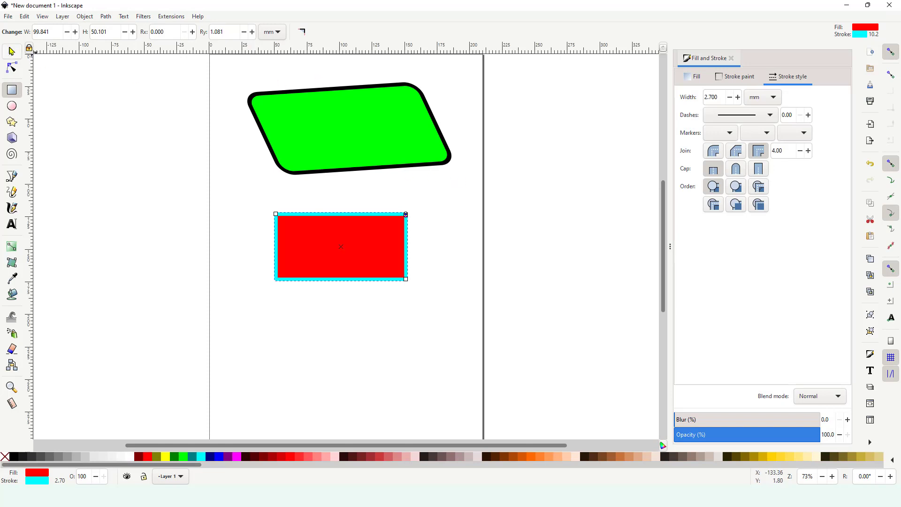
Delete the slanted green shape and the red rectangle from the page in Inkscape
{"action": "left_click", "coordinate": [12, 51]}
{"action": "left_click", "coordinate": [319, 115]}
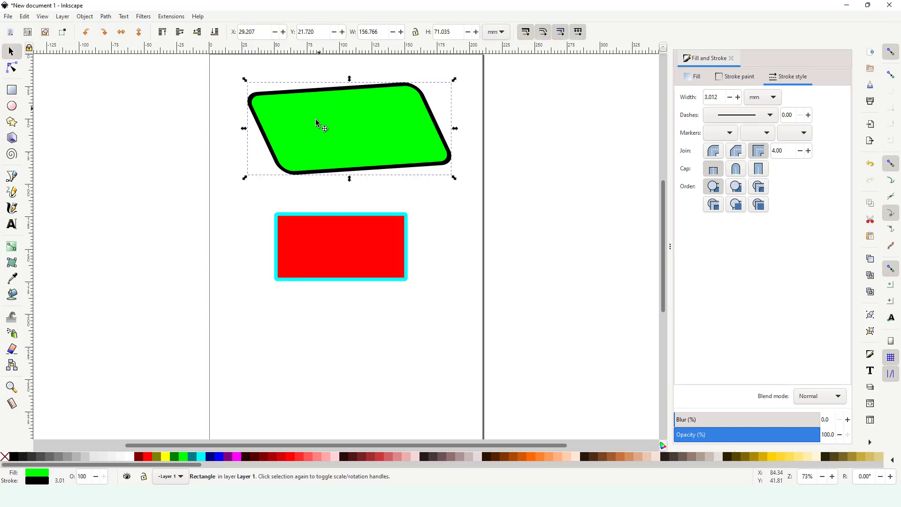
{"action": "left_click", "coordinate": [320, 248]}
{"action": "left_click", "coordinate": [309, 144]}
{"action": "key", "text": "Delete"}
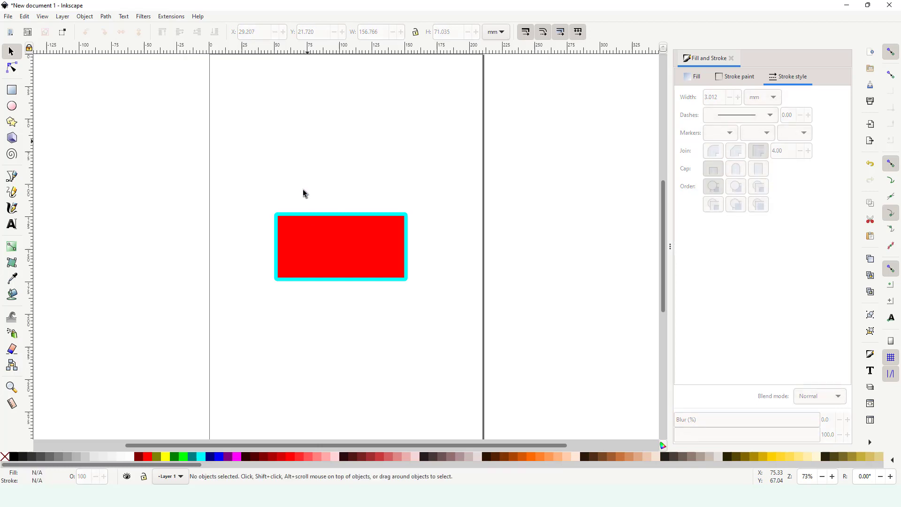
{"action": "left_click", "coordinate": [308, 242]}
{"action": "key", "text": "Delete"}
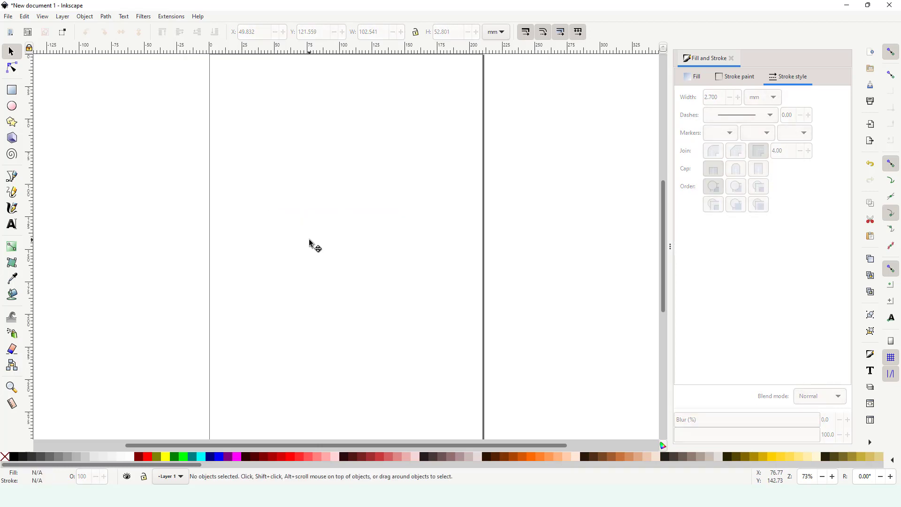
Draw a tall ellipse, make it a whole ellipse instead of an arc, and widen it to about 104 by 152 mm overall
{"action": "left_click", "coordinate": [11, 106]}
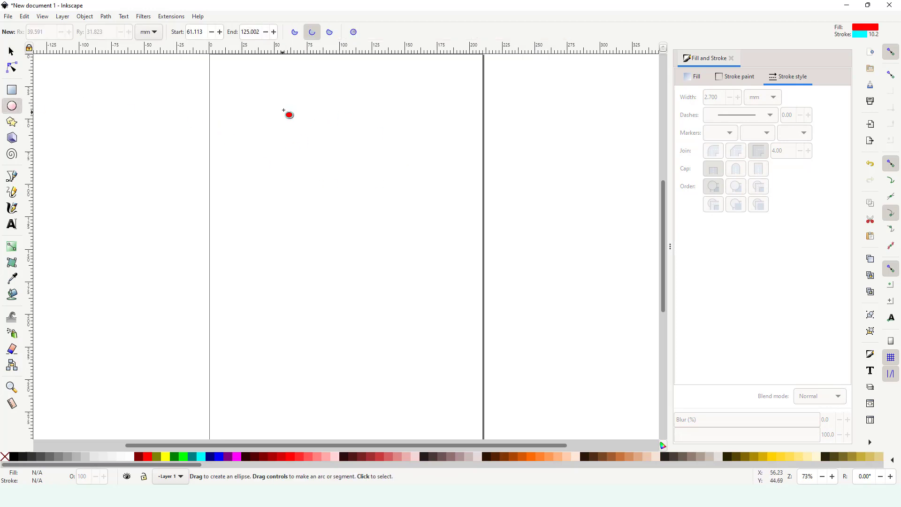
{"action": "mouse_move", "coordinate": [278, 98]}
{"action": "left_mouse_down"}
{"action": "mouse_move", "coordinate": [344, 139]}
{"action": "mouse_move", "coordinate": [380, 191]}
{"action": "mouse_move", "coordinate": [377, 273]}
{"action": "mouse_move", "coordinate": [344, 315]}
{"action": "mouse_move", "coordinate": [357, 199]}
{"action": "mouse_move", "coordinate": [355, 244]}
{"action": "mouse_move", "coordinate": [338, 281]}
{"action": "left_mouse_up"}
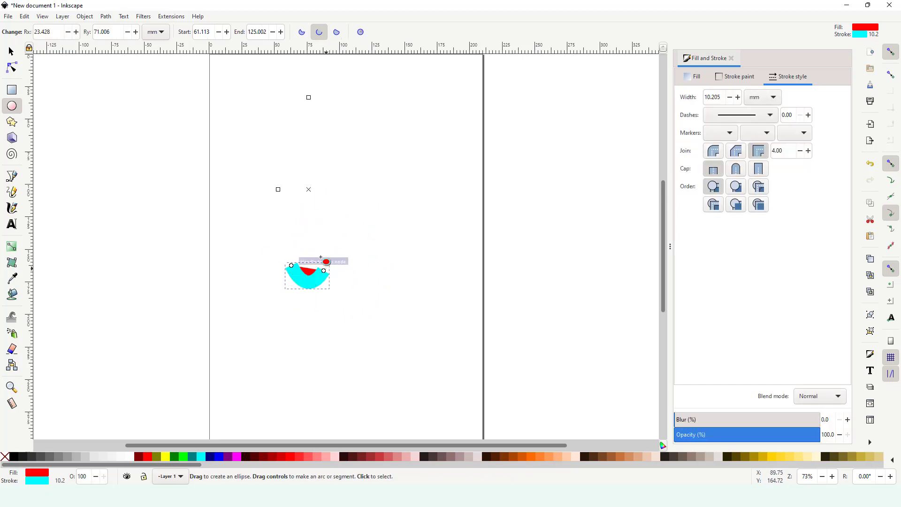
{"action": "left_click", "coordinate": [360, 32]}
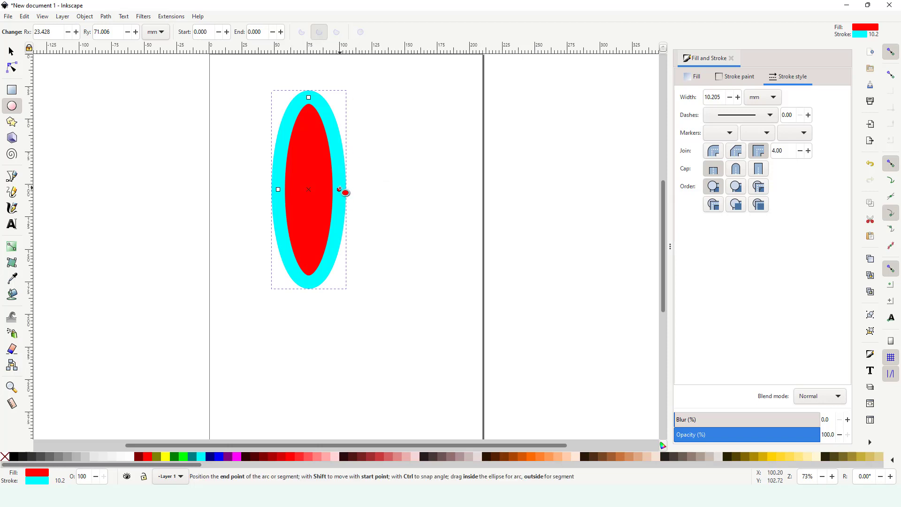
{"action": "left_click", "coordinate": [10, 52]}
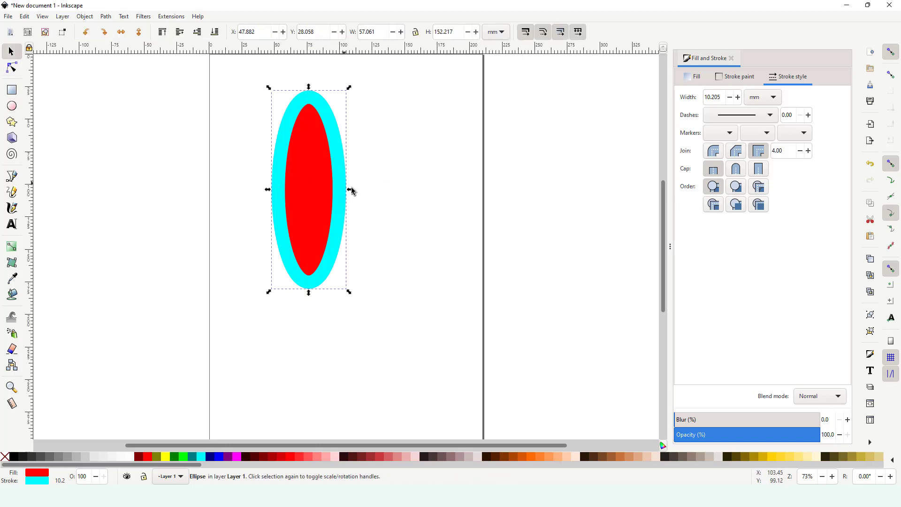
{"action": "left_click_drag", "start_coordinate": [349, 190], "coordinate": [410, 194]}
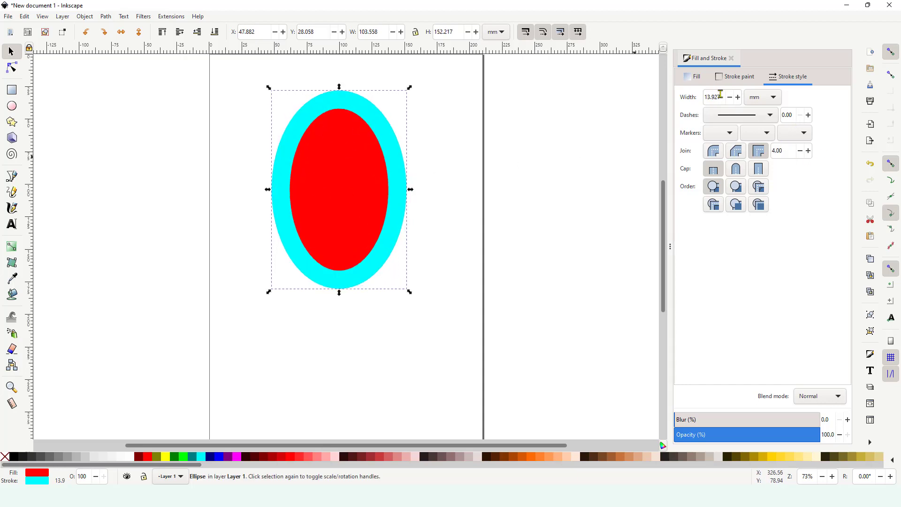
Set the ellipse's stroke width to 3 mm and scale the shape down to about 80 by 94 mm overall
{"action": "left_click_drag", "start_coordinate": [722, 97], "coordinate": [674, 96]}
{"action": "type", "text": "3"}
{"action": "key", "text": "Return"}
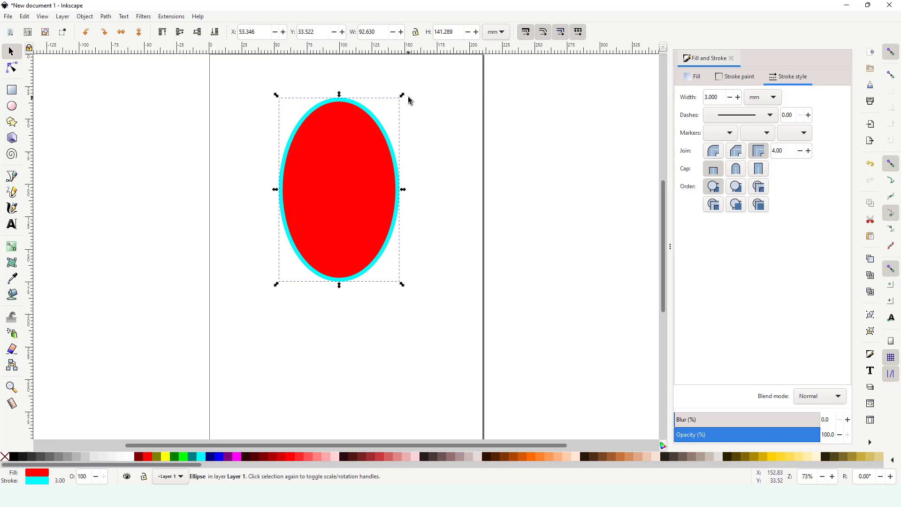
{"action": "left_click_drag", "start_coordinate": [400, 97], "coordinate": [388, 160]}
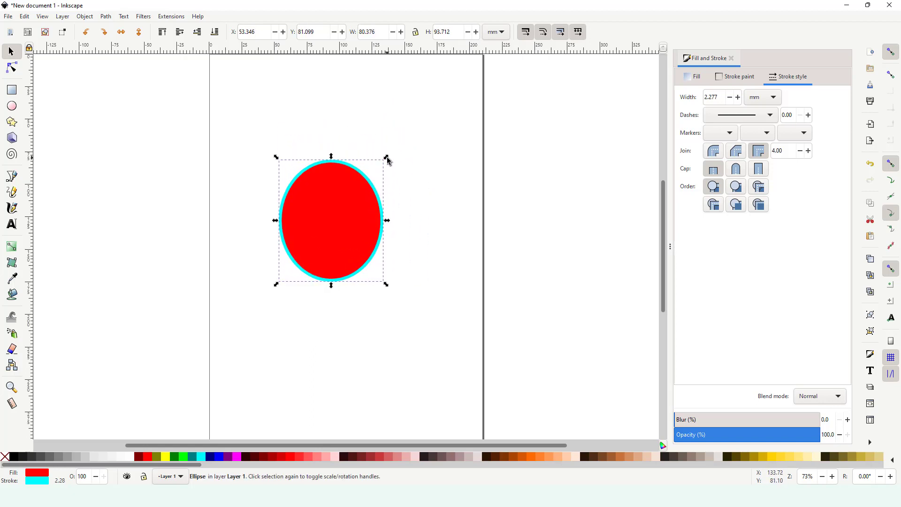
Rotate the ellipse very slightly and try skewing it horizontally
{"action": "left_click", "coordinate": [365, 167]}
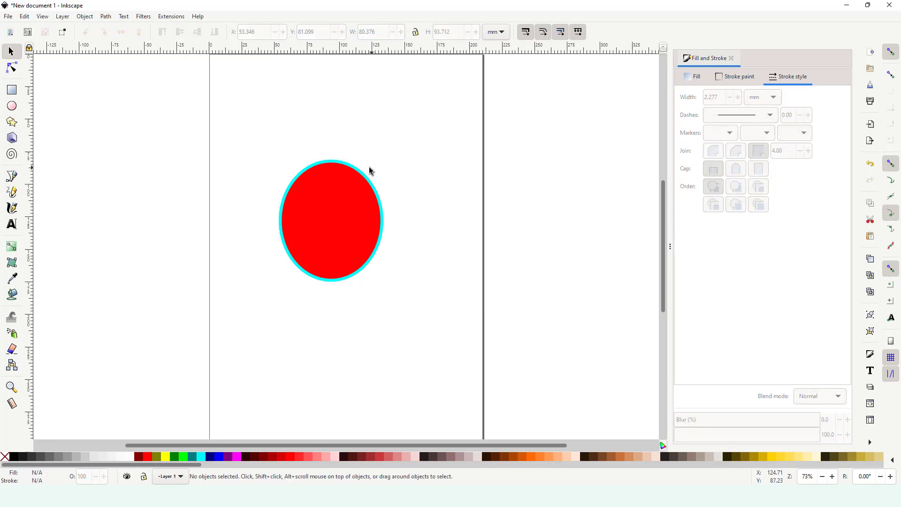
{"action": "left_click", "coordinate": [351, 181]}
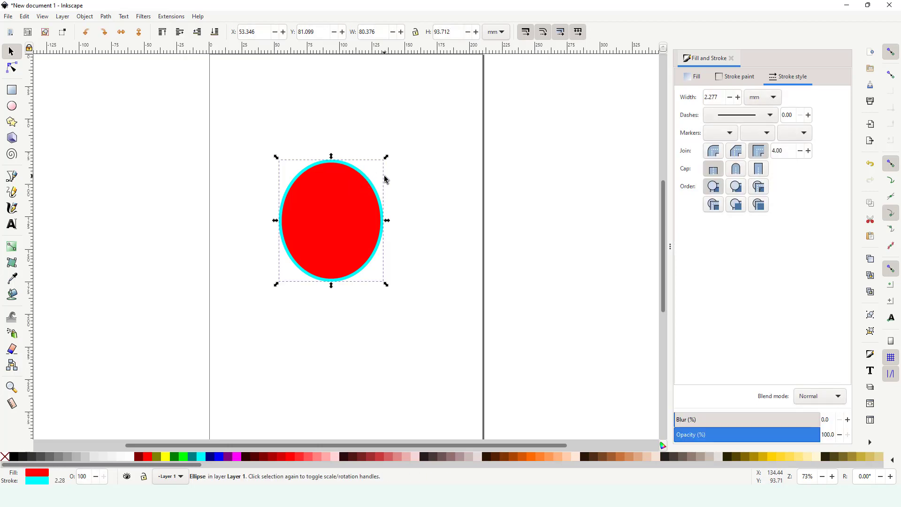
{"action": "left_click", "coordinate": [365, 194]}
{"action": "left_click_drag", "start_coordinate": [391, 168], "coordinate": [367, 173]}
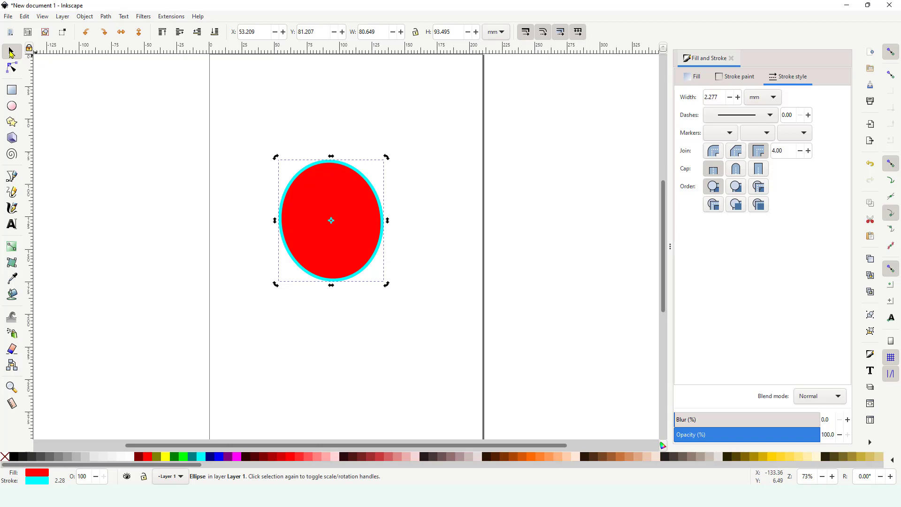
{"action": "left_click", "coordinate": [323, 184]}
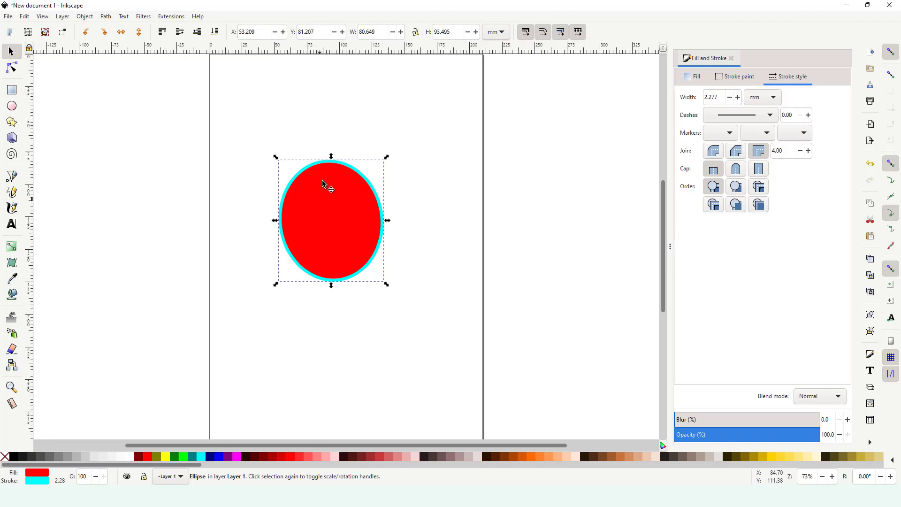
{"action": "left_click", "coordinate": [349, 186]}
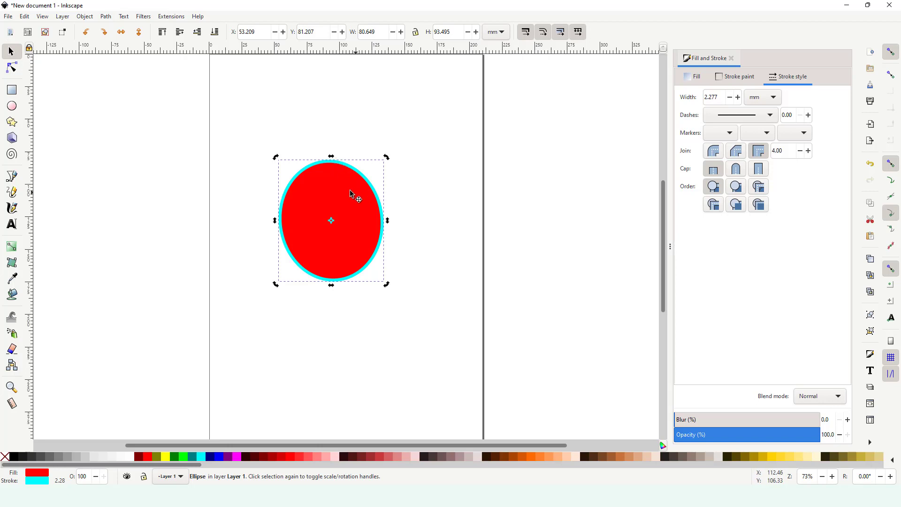
{"action": "mouse_move", "coordinate": [330, 158]}
{"action": "left_mouse_down"}
{"action": "mouse_move", "coordinate": [298, 157]}
{"action": "mouse_move", "coordinate": [341, 159]}
{"action": "mouse_move", "coordinate": [329, 159]}
{"action": "left_mouse_up"}
Open the ellipse into an arc with an end angle of about 268 degrees
{"action": "key", "text": "e"}
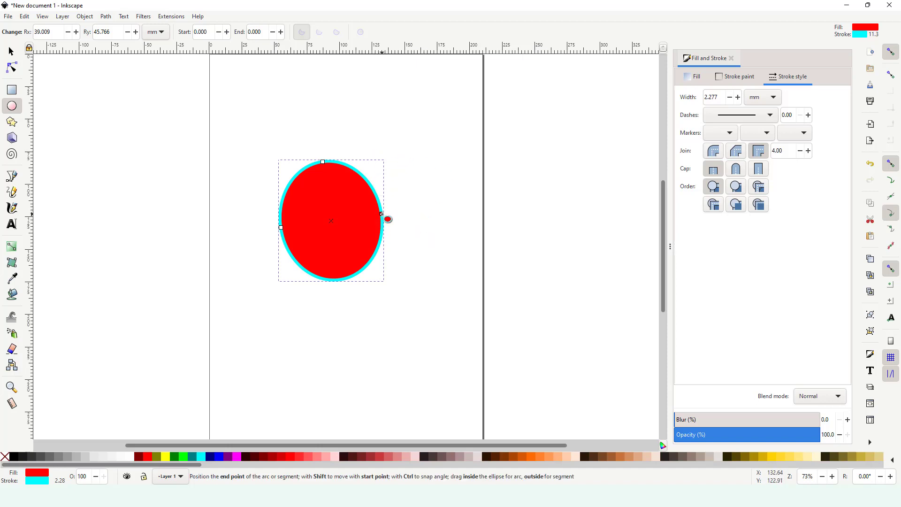
{"action": "left_click_drag", "start_coordinate": [381, 214], "coordinate": [328, 201]}
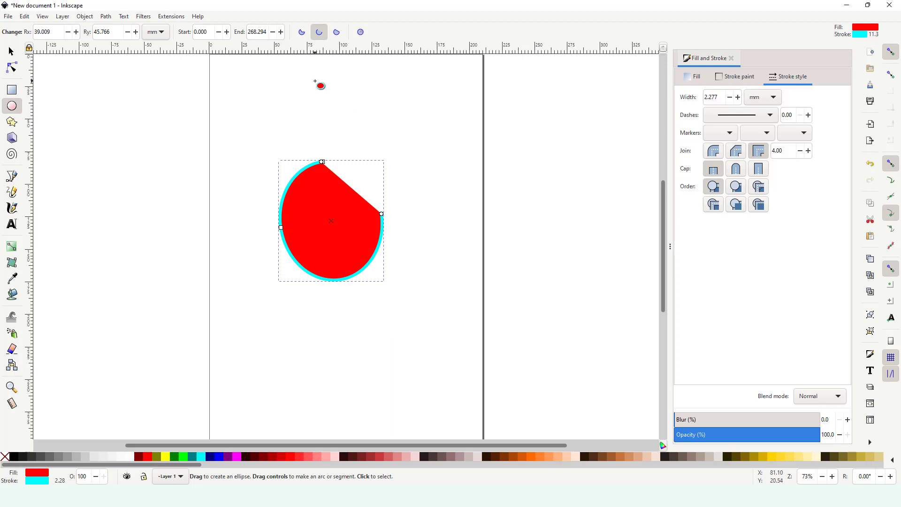
Draw a second ellipse with radii of about 26.9 by 25.6 mm above the arc, try it as a chord, and make it whole
{"action": "mouse_move", "coordinate": [315, 82]}
{"action": "left_mouse_down"}
{"action": "mouse_move", "coordinate": [356, 108]}
{"action": "mouse_move", "coordinate": [386, 147]}
{"action": "left_mouse_up"}
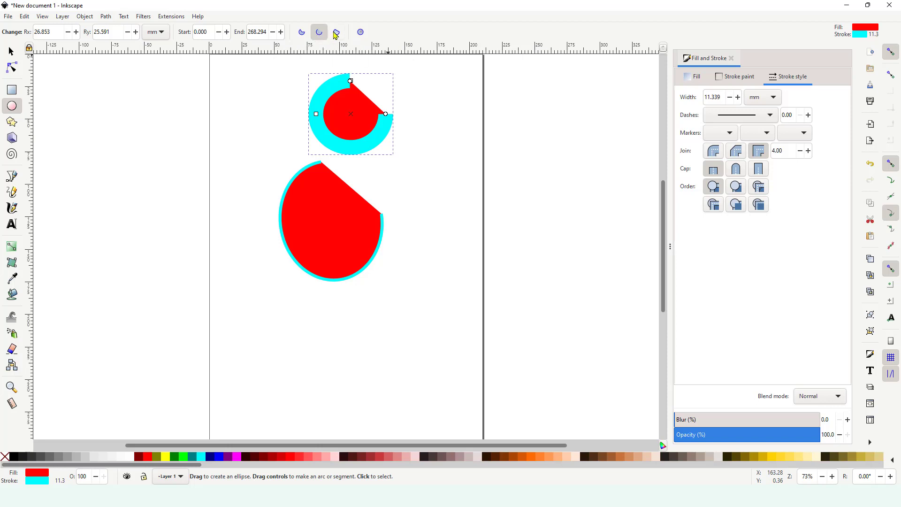
{"action": "left_click", "coordinate": [336, 32]}
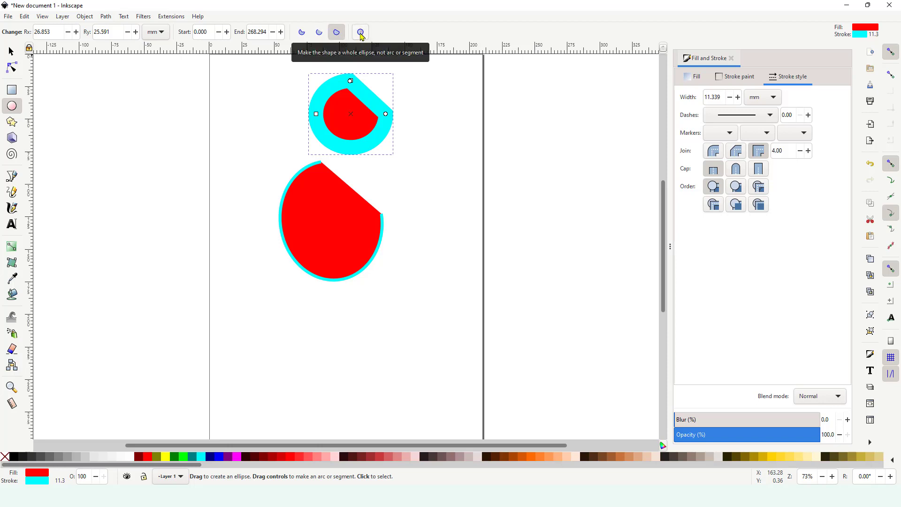
{"action": "left_click", "coordinate": [360, 34]}
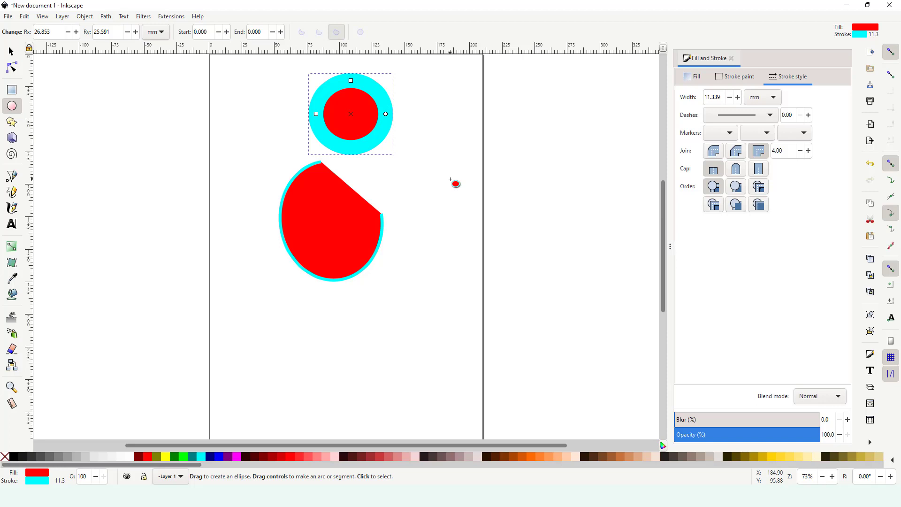
Set the small upper ellipse's stroke width to 2 mm
{"action": "double_click", "coordinate": [710, 97]}
{"action": "type", "text": "2"}
{"action": "key", "text": "Return"}
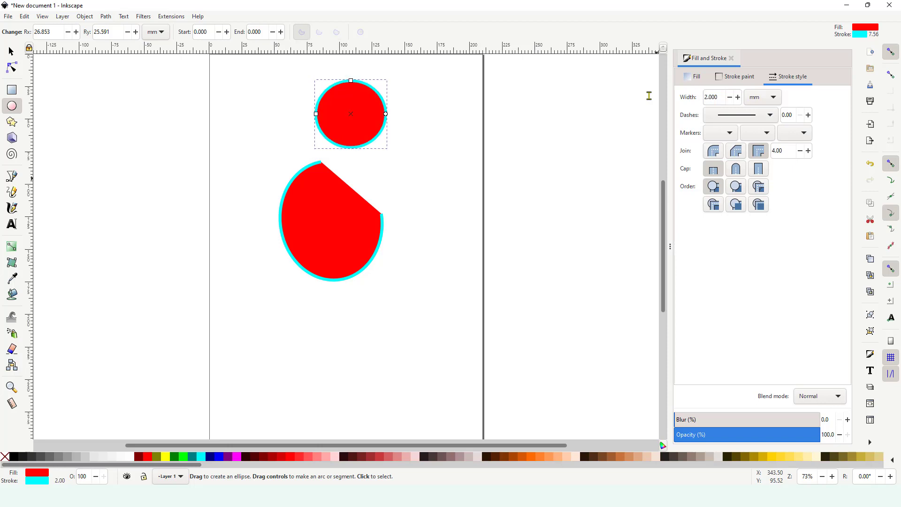